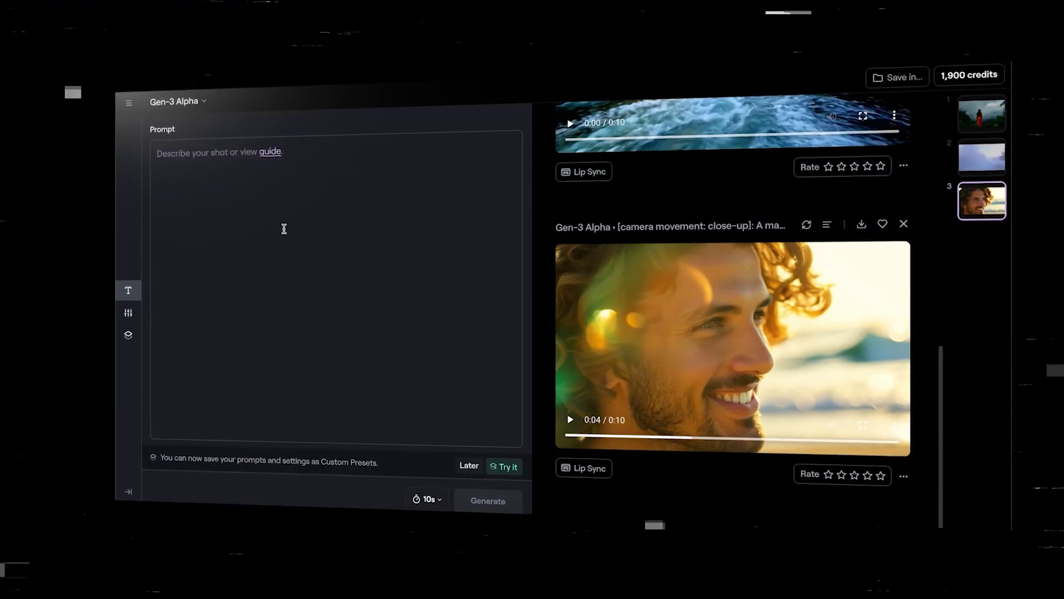
# Paste the slow-zoom prompt of the blonde woman in the mountains and generate a 10-second Gen-3 Alpha clip.
pyautogui.write('[camera movement: slow zoom in]: A blonde woman standing in the mountains. She winks playfully, her expression bright and confident. The majestic peaks and lush greenery form a stunning backdrop. The sunlight casts a soft glow on her face, enhancing the natural beauty of the scene.')
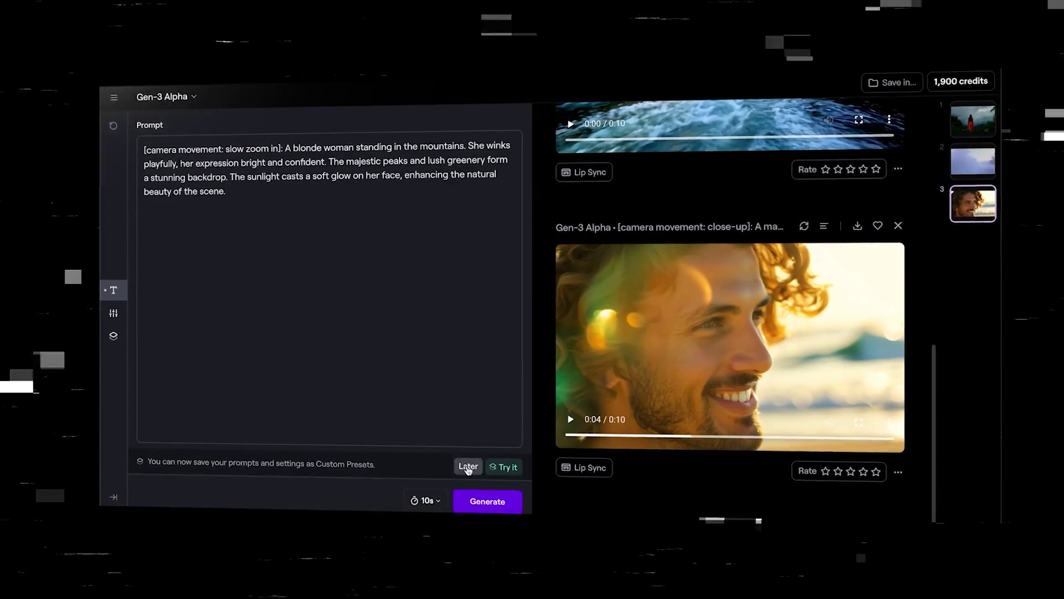
pyautogui.click(487, 501)
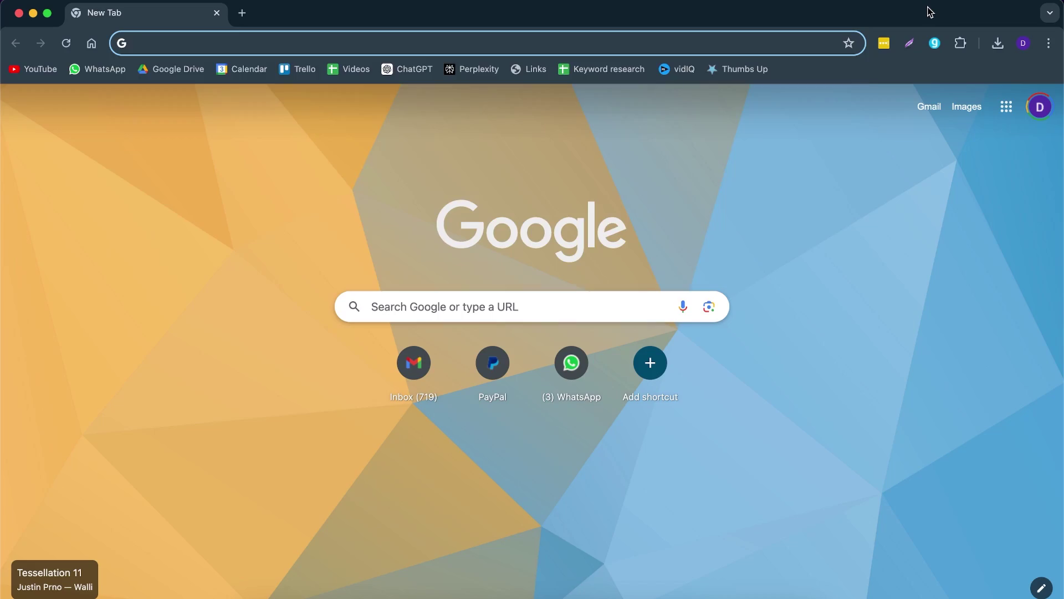
# Go to the Runway website by entering 'runway' in the Chrome address bar.
pyautogui.write('runwayml.com/hc/en-us/articles/15124877443219-How-do-credits-work')
pyautogui.press('Return')
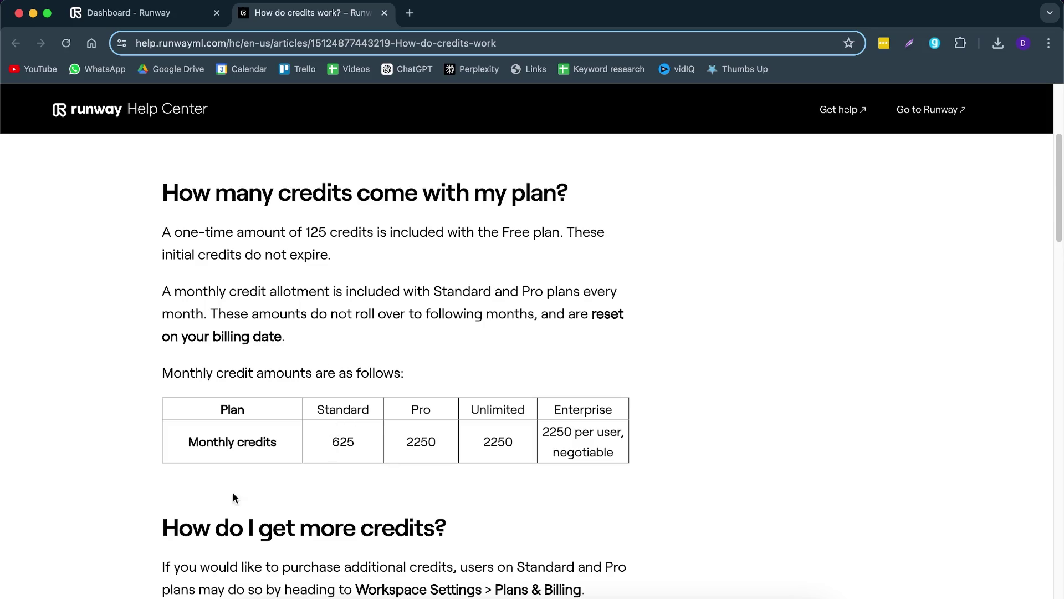
# Scroll through the credits article's monthly plan allowances.
pyautogui.scroll(-4, 367, 419)
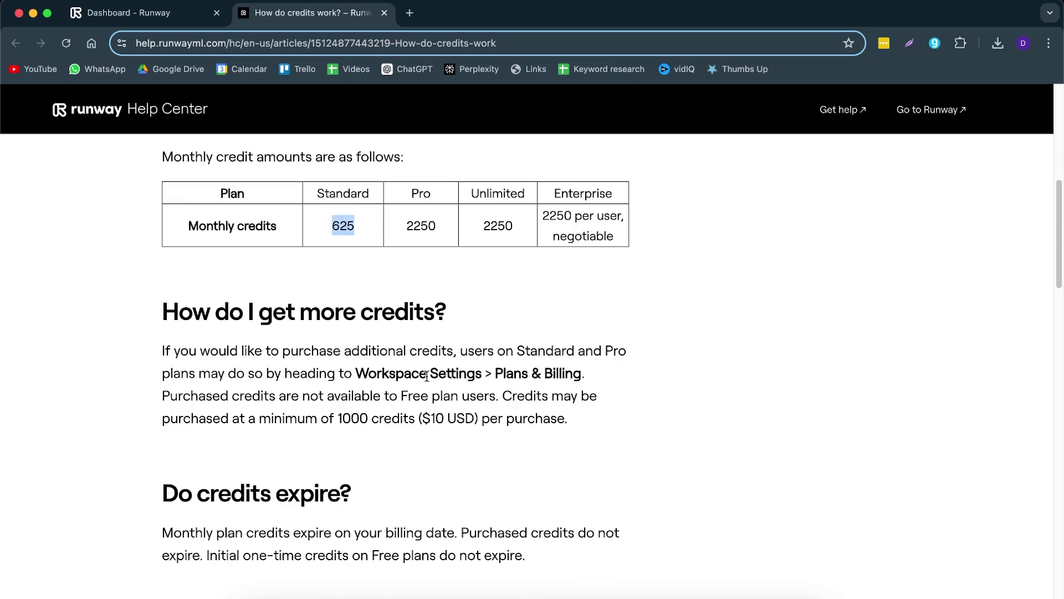
pyautogui.scroll(-15, 426, 376)
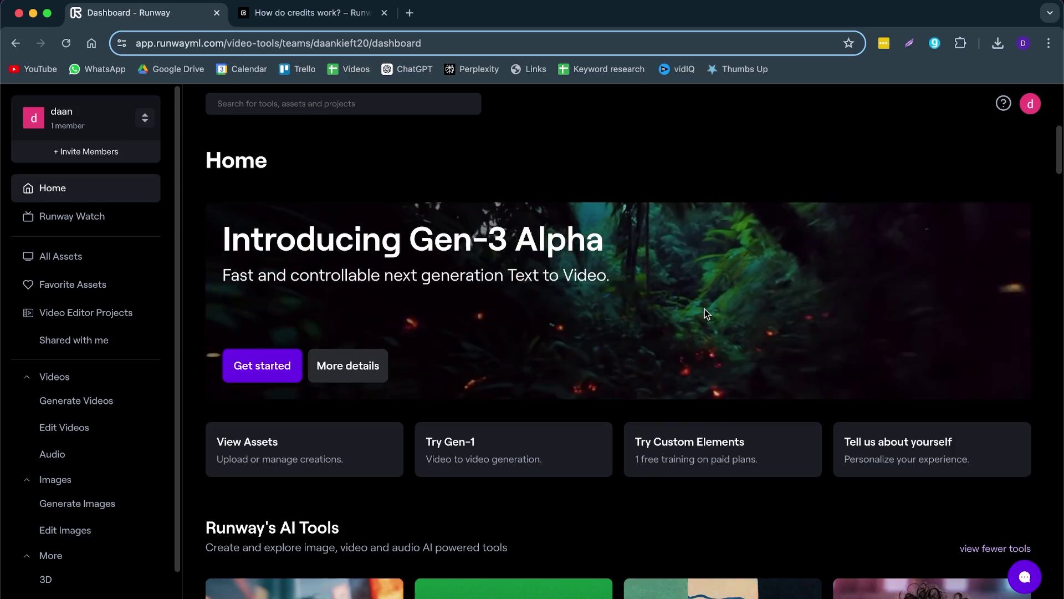
# Open the Gen-3 Alpha text-to-video generator and keep Gen-3 Alpha as the model.
pyautogui.click(249, 371)
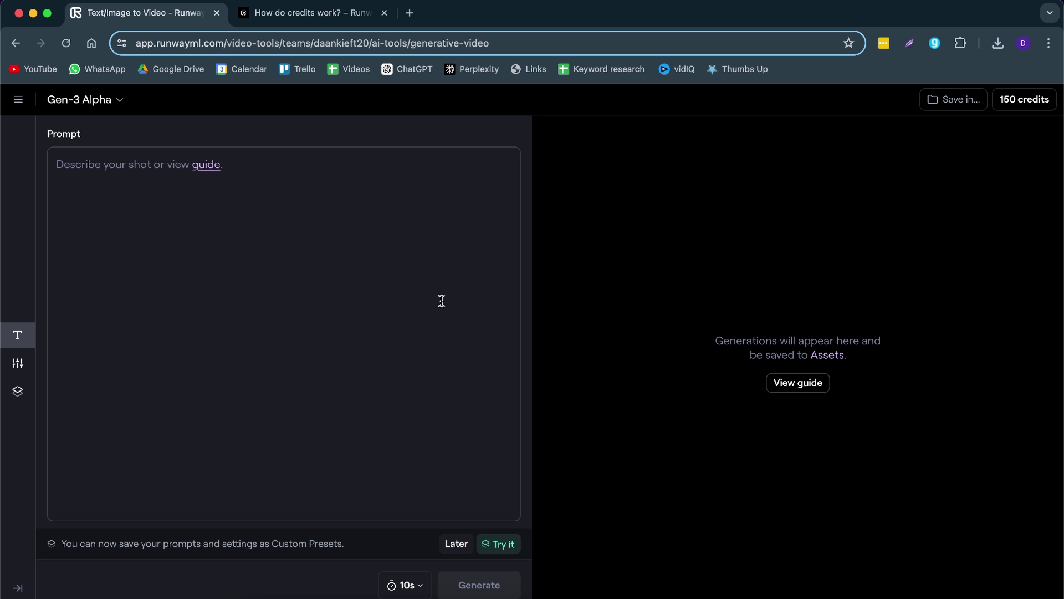
pyautogui.click(108, 102)
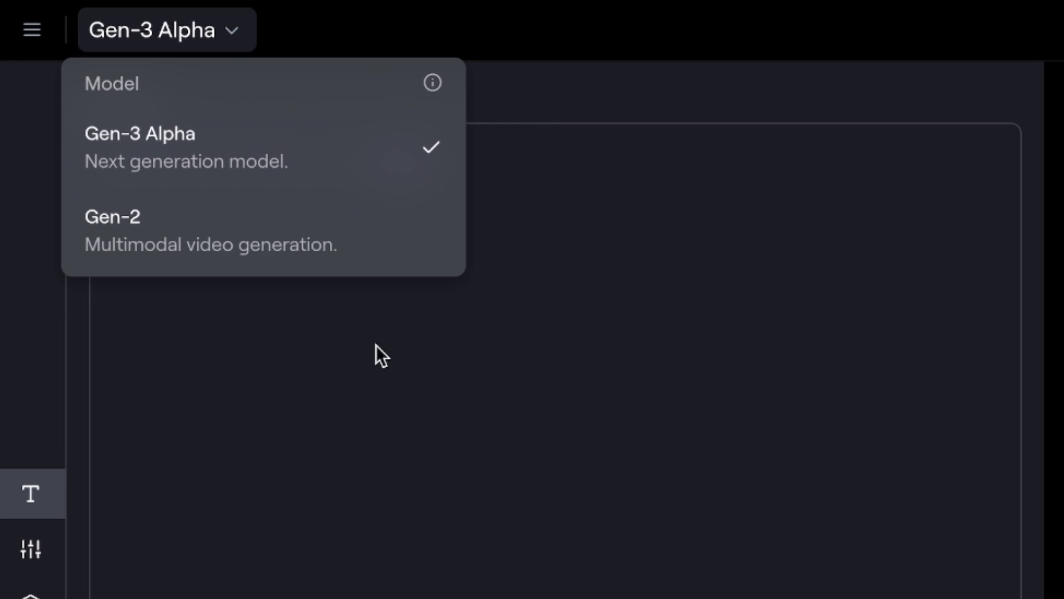
pyautogui.click(443, 388)
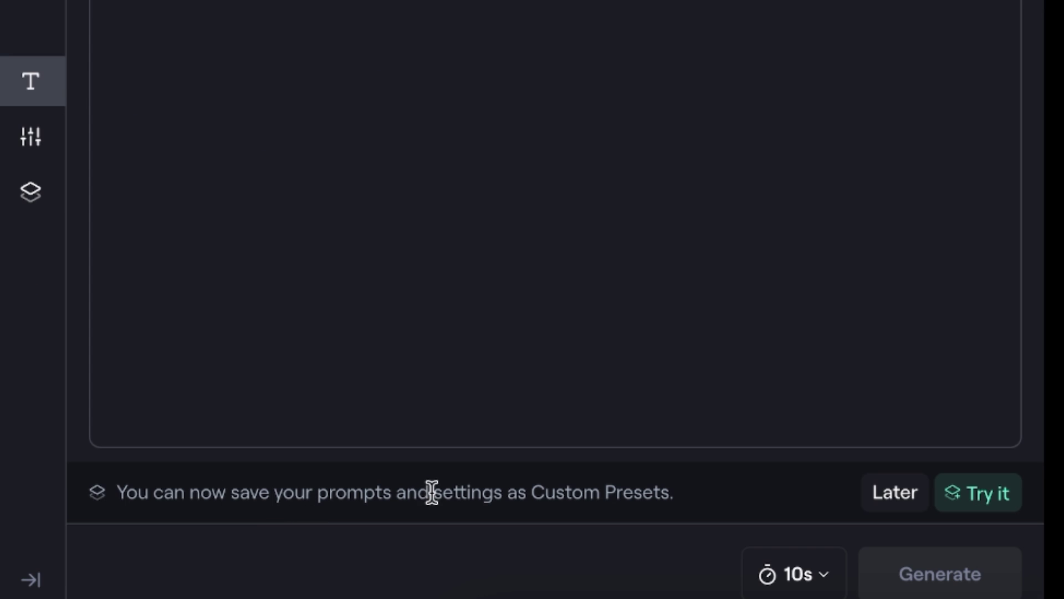
# Set the clip duration to 5 seconds.
pyautogui.click(793, 577)
pyautogui.click(790, 468)
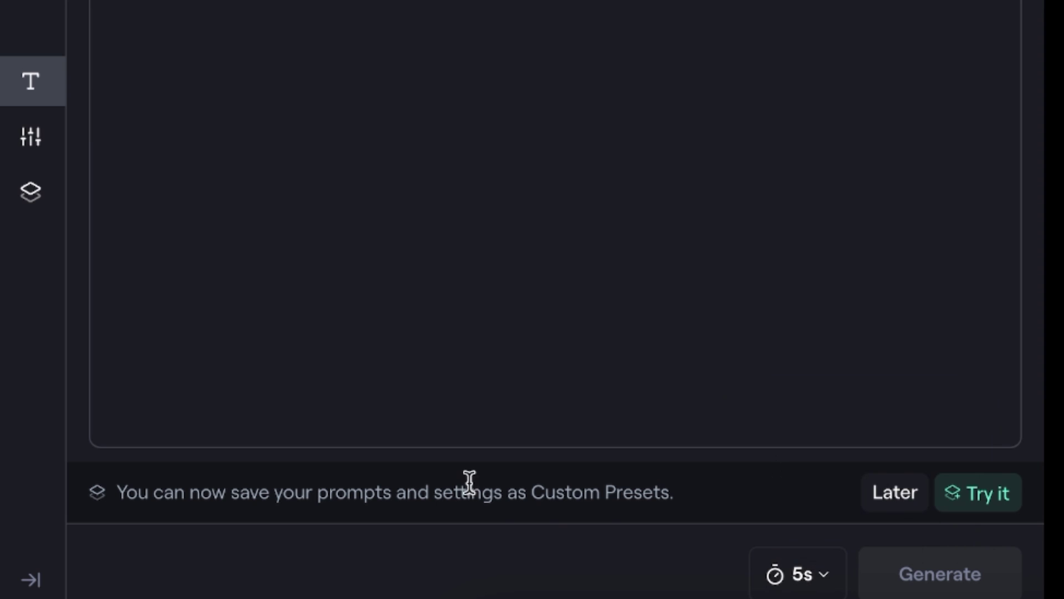
pyautogui.click(979, 492)
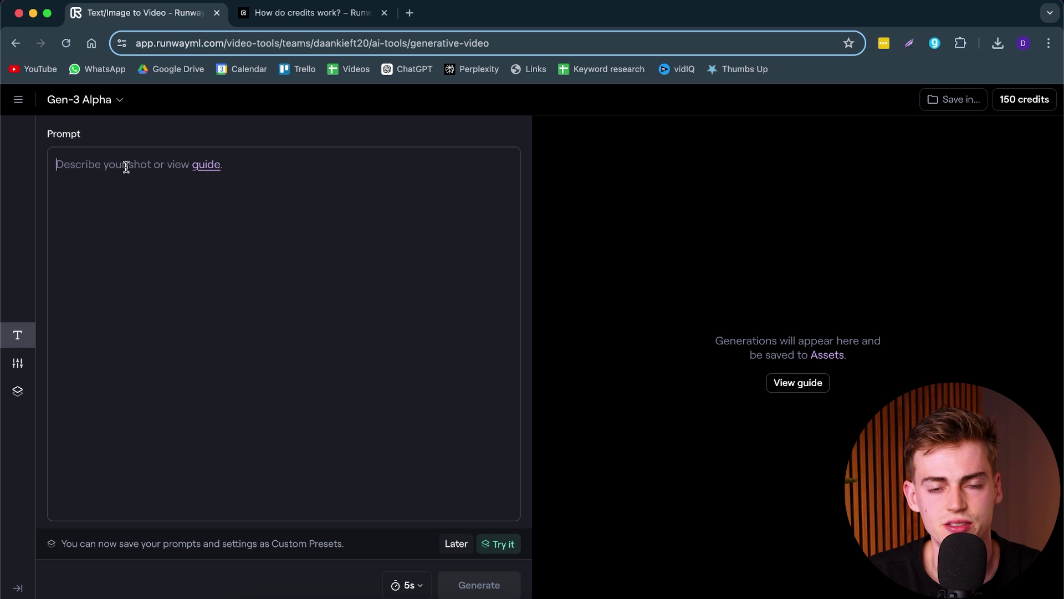
# Copy the prompting guide's low-angle example of a woman in orange in a tropical rainforest into the prompt.
pyautogui.click(206, 166)
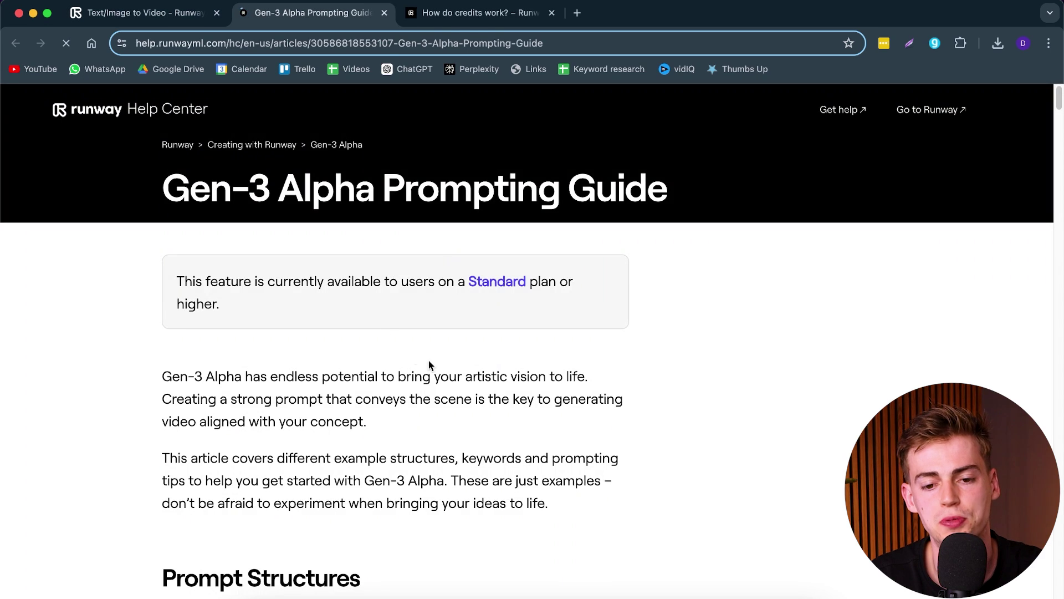
pyautogui.scroll(-10, 429, 362)
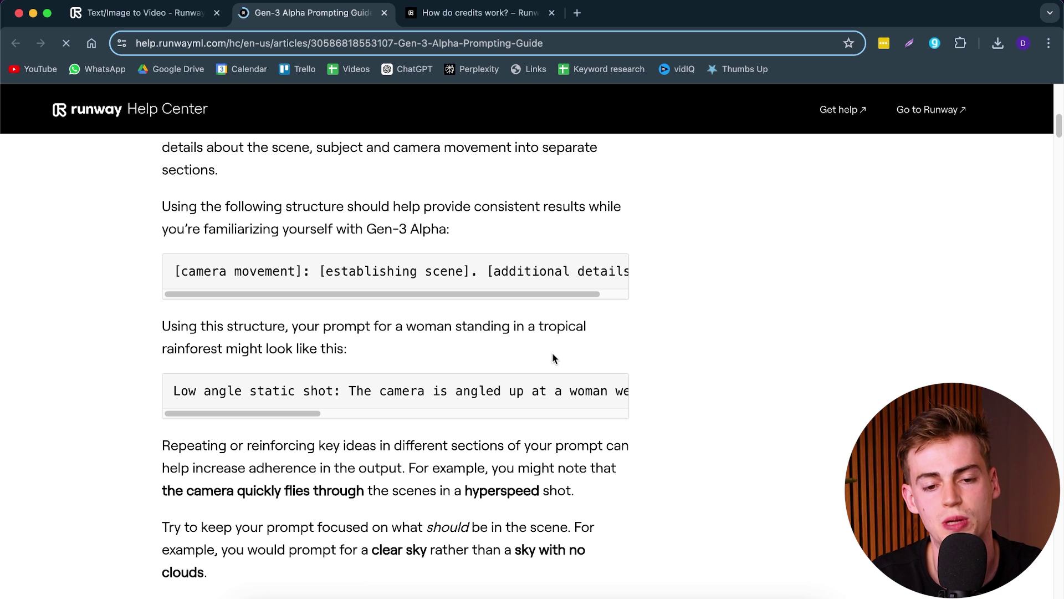
pyautogui.scroll(1, 357, 338)
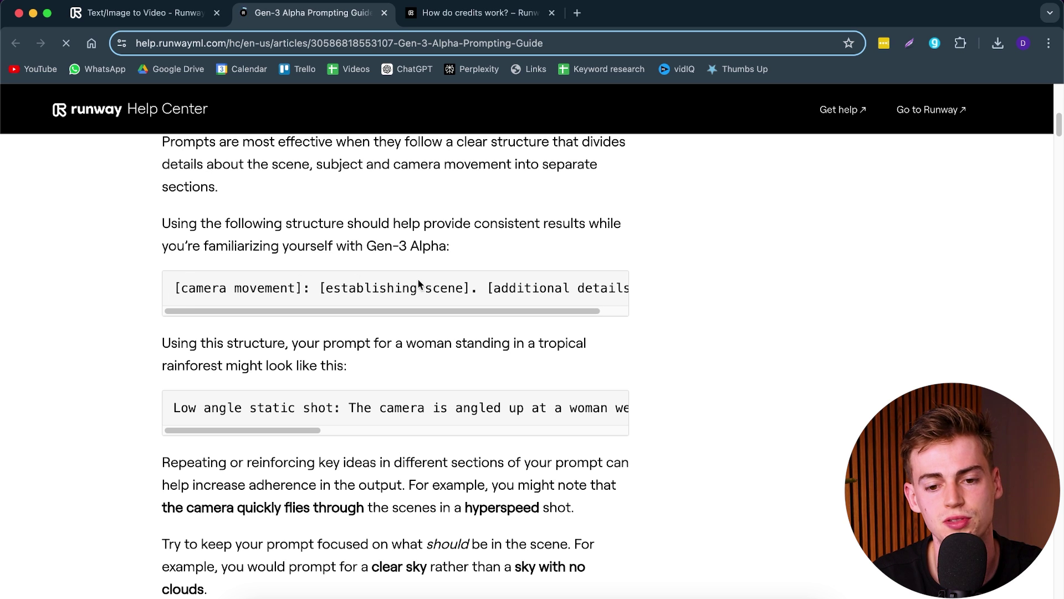
pyautogui.hscroll(2, 522, 292)
pyautogui.click(521, 287)
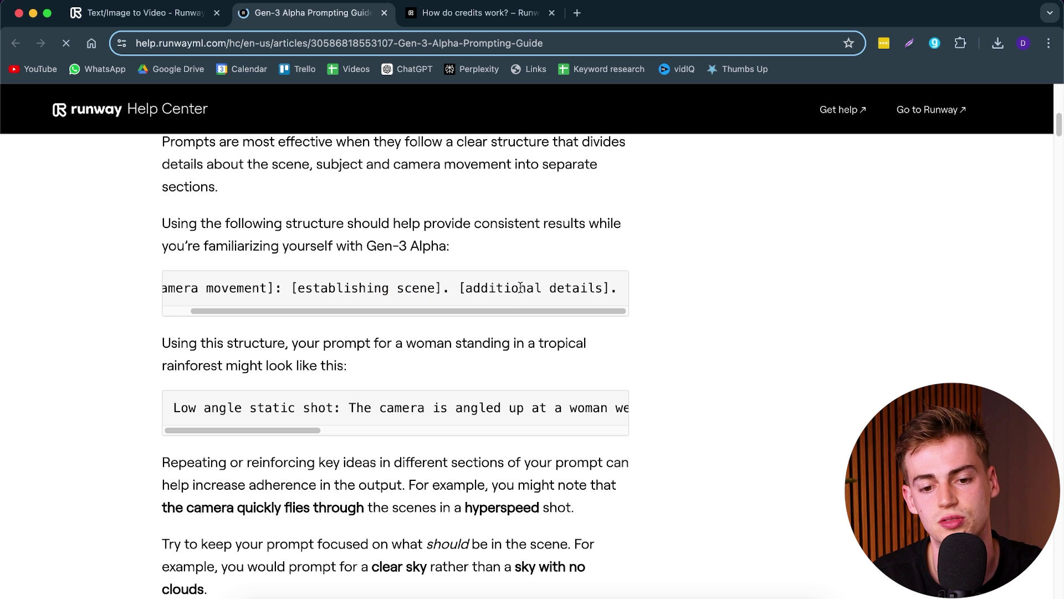
pyautogui.scroll(-1, 240, 394)
pyautogui.hscroll(1, 222, 399)
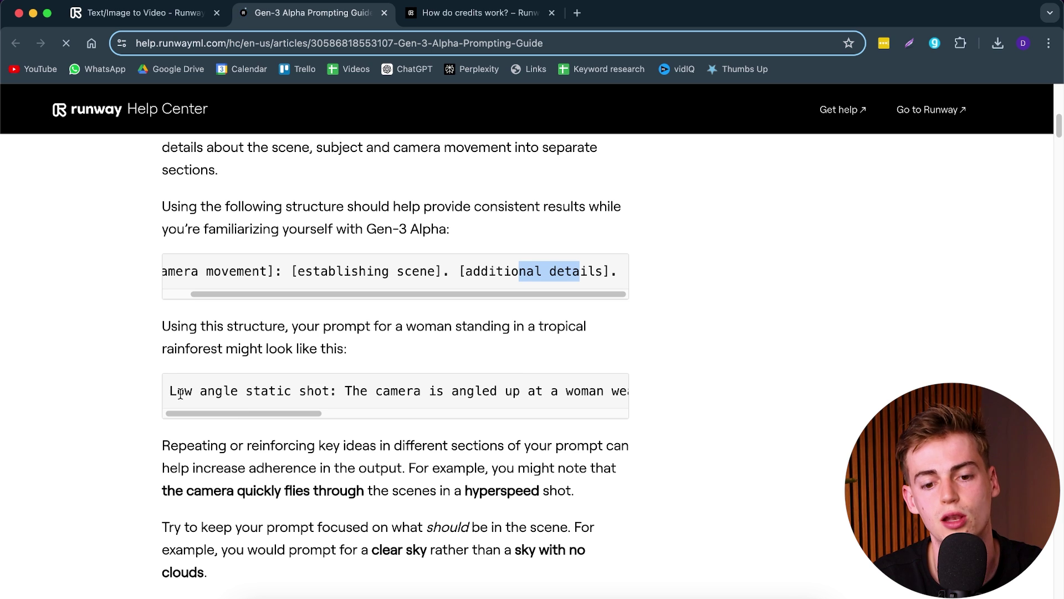
pyautogui.hscroll(3, 355, 396)
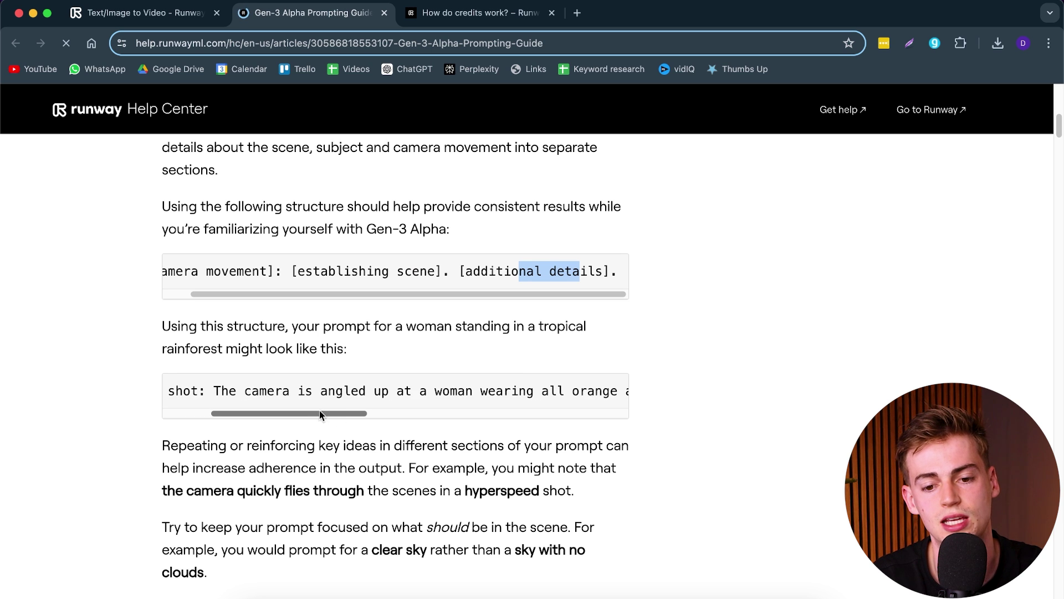
pyautogui.moveTo(303, 413); pyautogui.dragTo(164, 392)
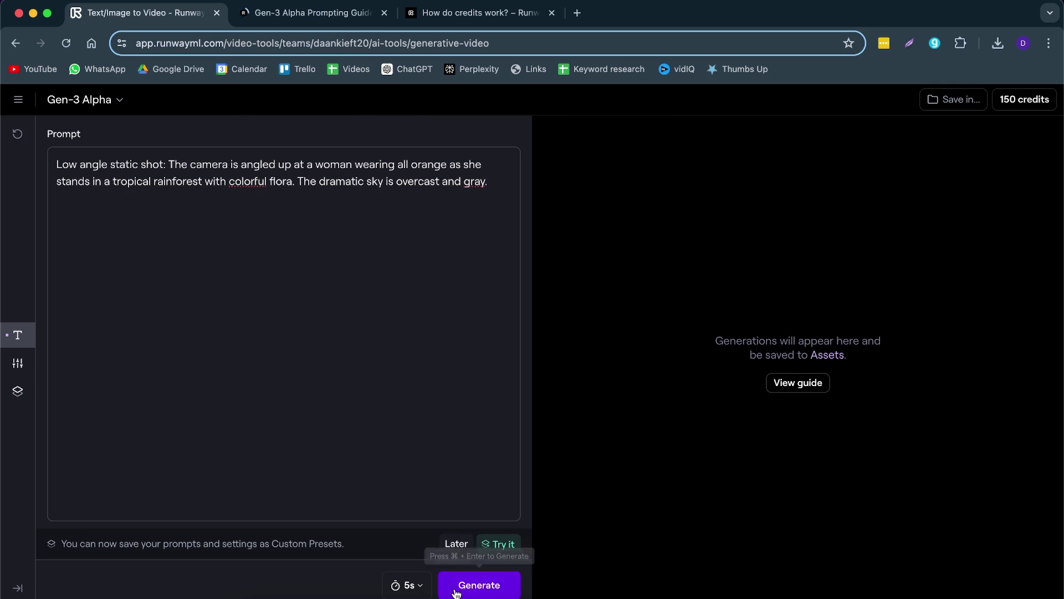
# Generate the 5-second rainforest clip of the woman in orange and pause its playback.
pyautogui.click(479, 585)
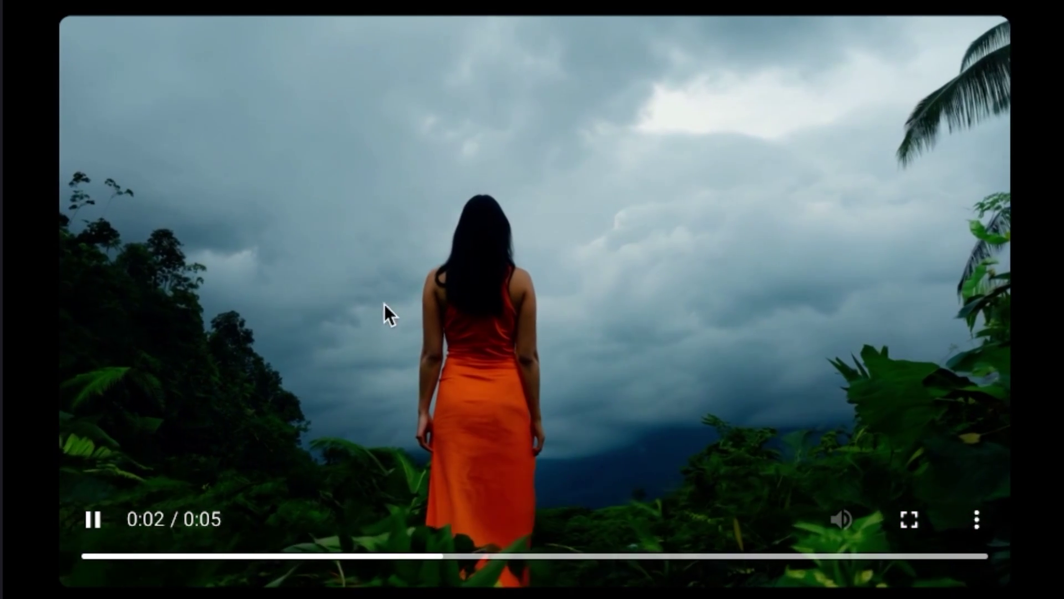
pyautogui.click(271, 136)
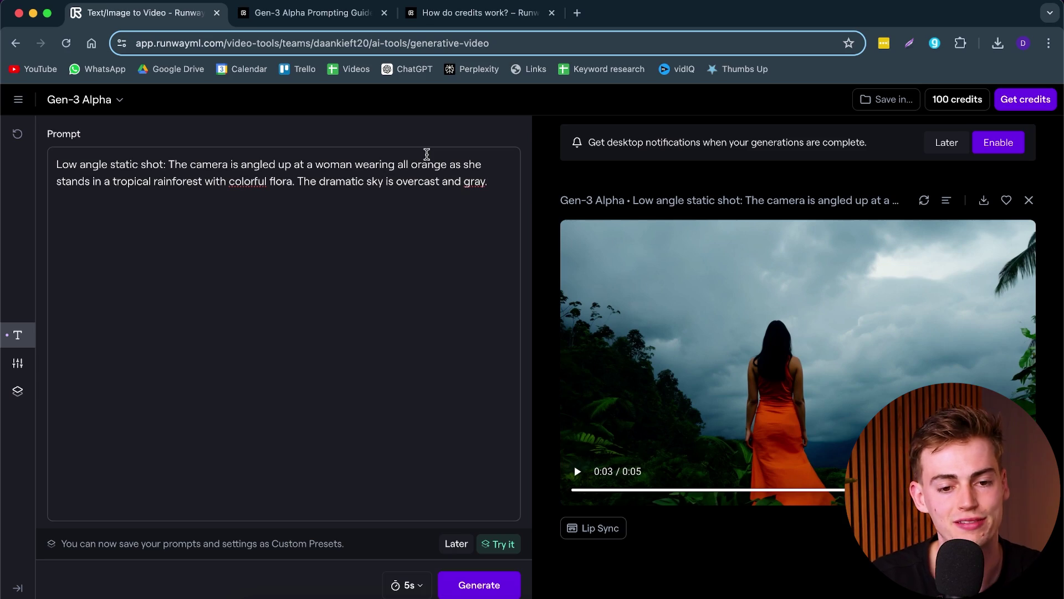
# Look up Hyperspeed and the other Movement Speeds keywords in the prompting guide, then return to the generator.
pyautogui.click(244, 5)
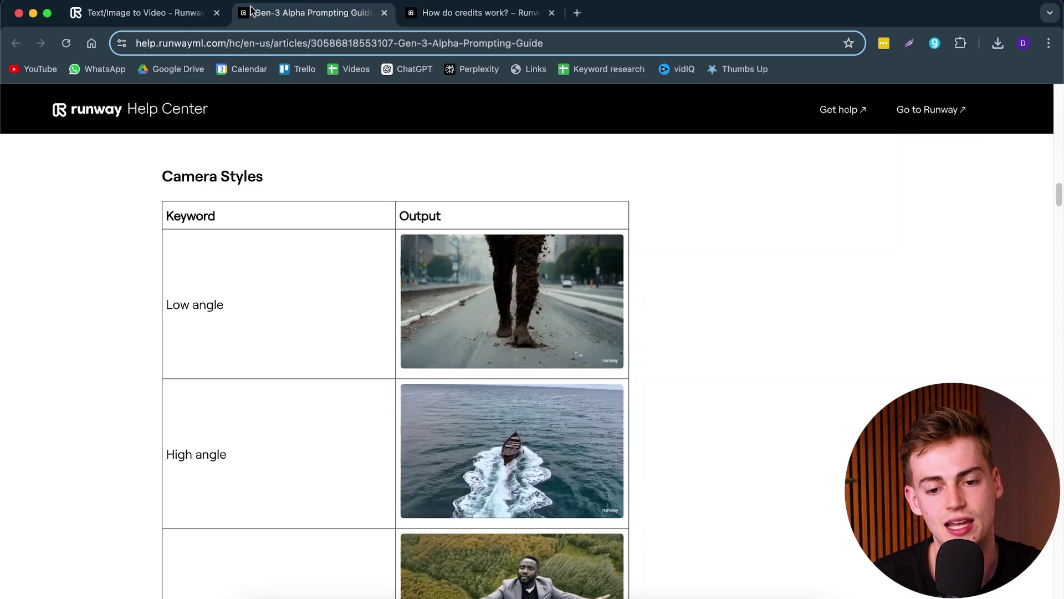
pyautogui.scroll(-1, 332, 287)
pyautogui.scroll(-7, 332, 283)
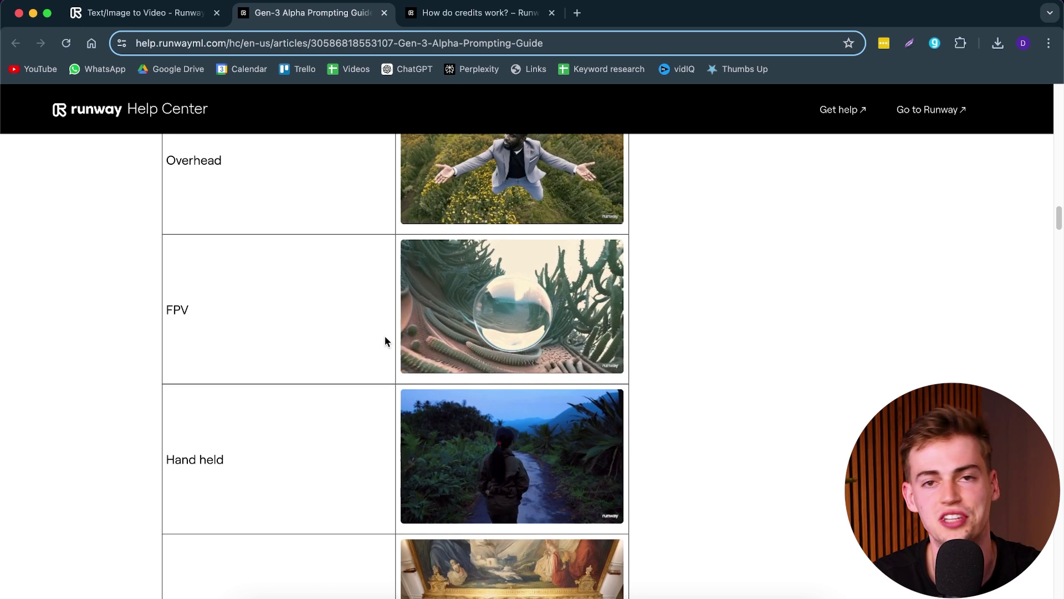
pyautogui.scroll(-1, 517, 339)
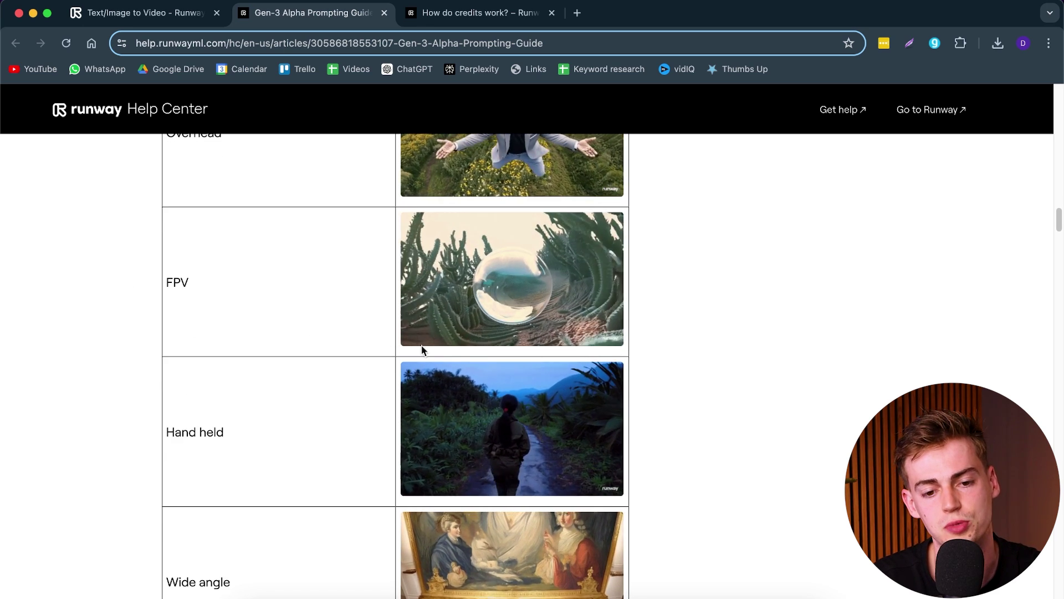
pyautogui.scroll(-10, 364, 335)
pyautogui.scroll(-12, 342, 366)
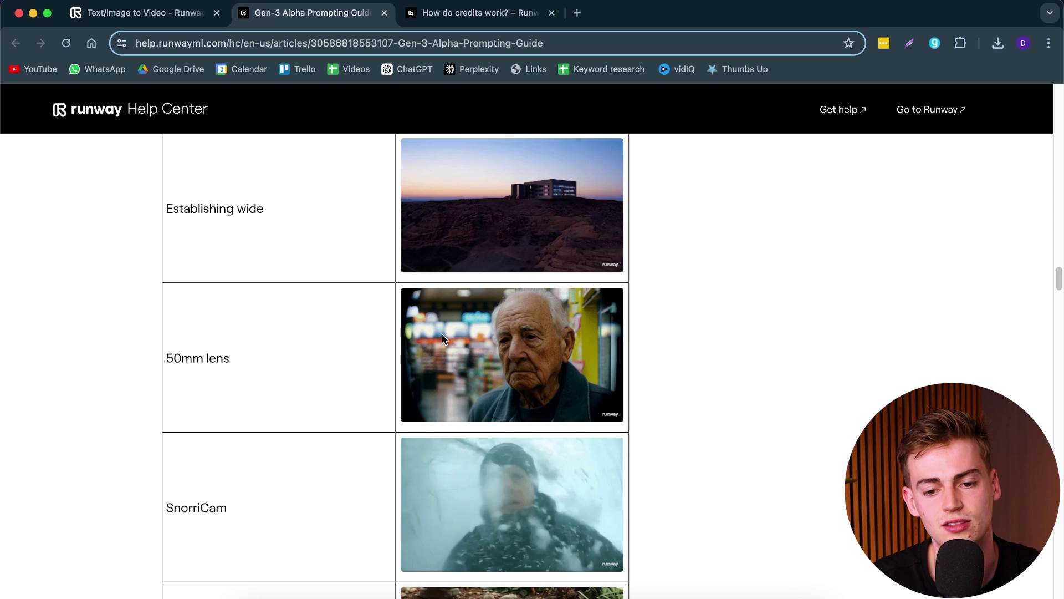
pyautogui.scroll(-10, 291, 355)
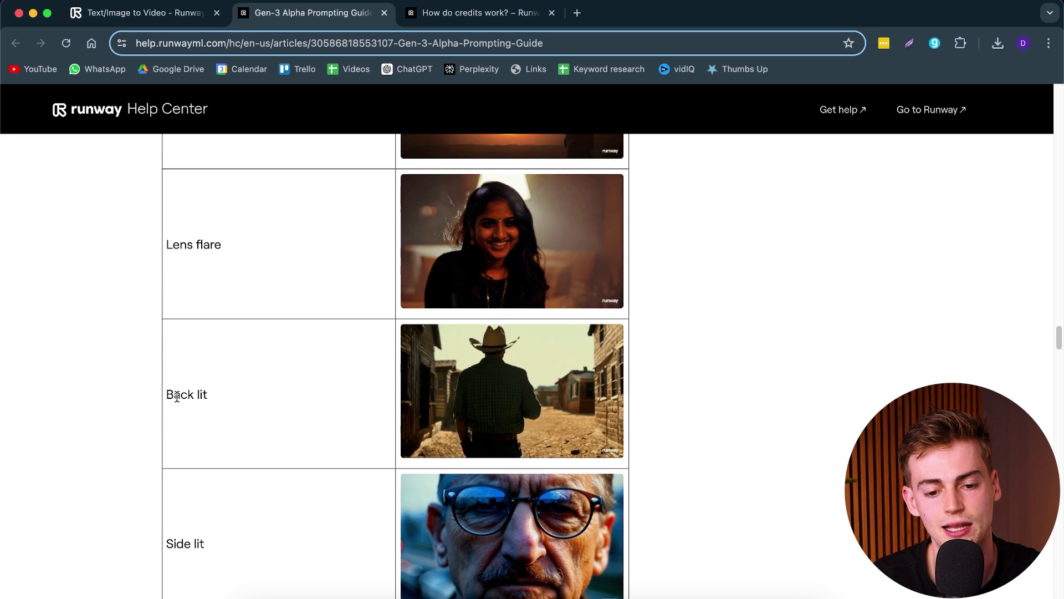
pyautogui.scroll(-8, 250, 327)
pyautogui.scroll(-8, 251, 271)
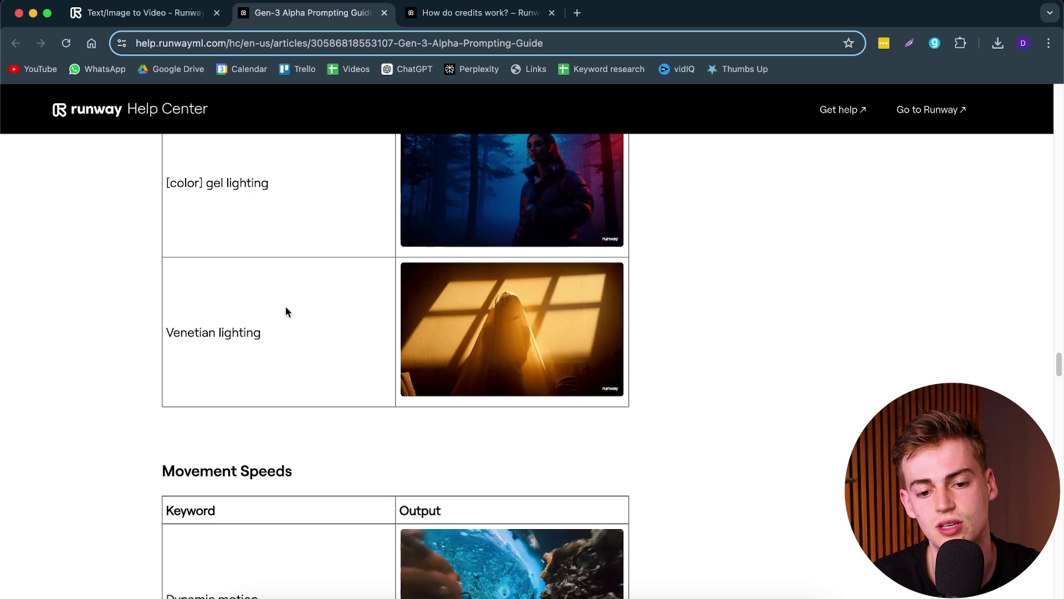
pyautogui.scroll(2, 190, 285)
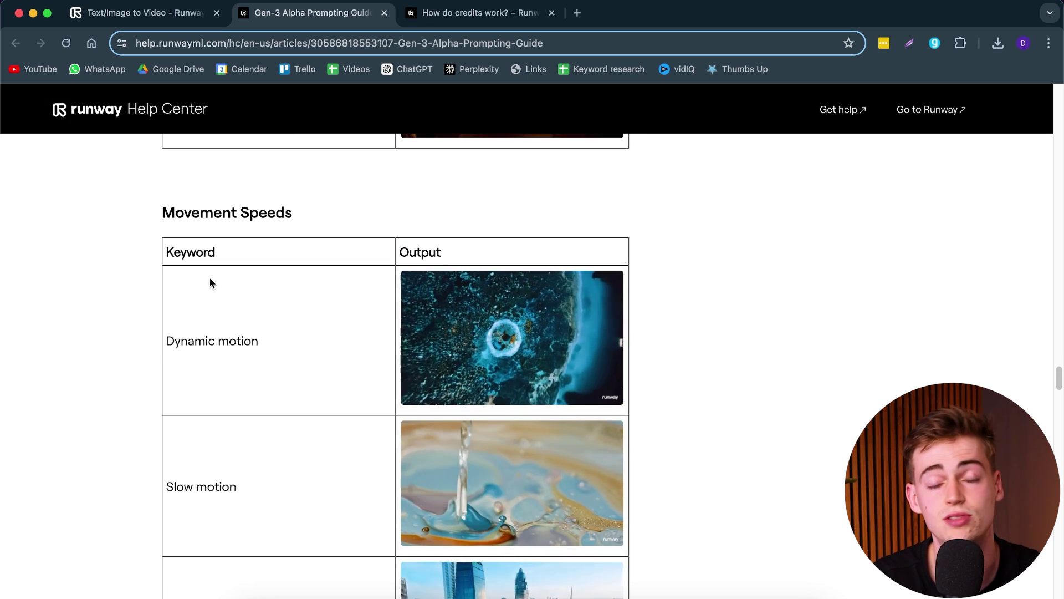
pyautogui.scroll(-6, 358, 475)
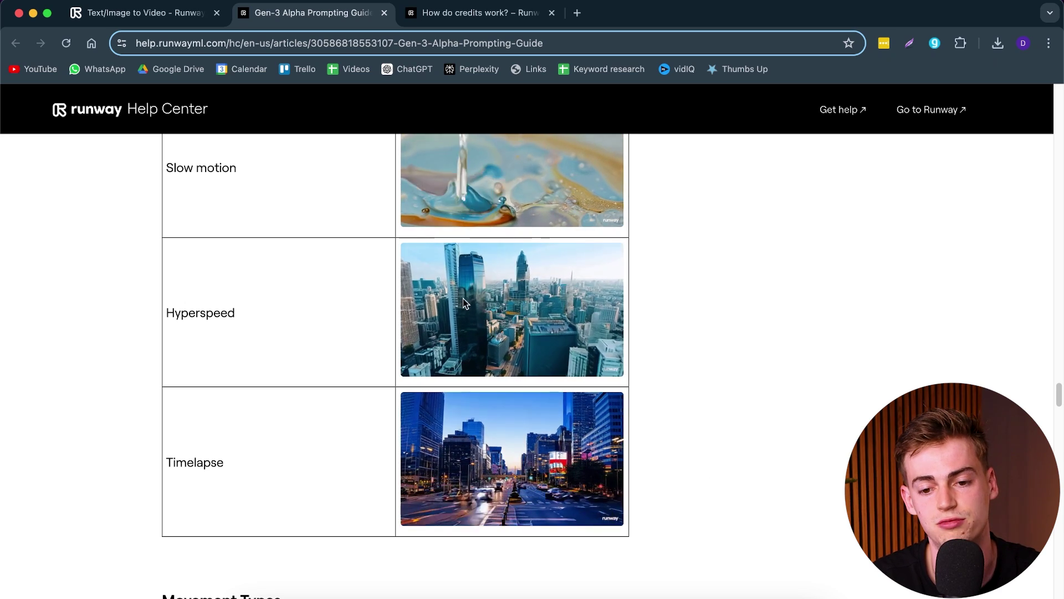
pyautogui.click(120, 14)
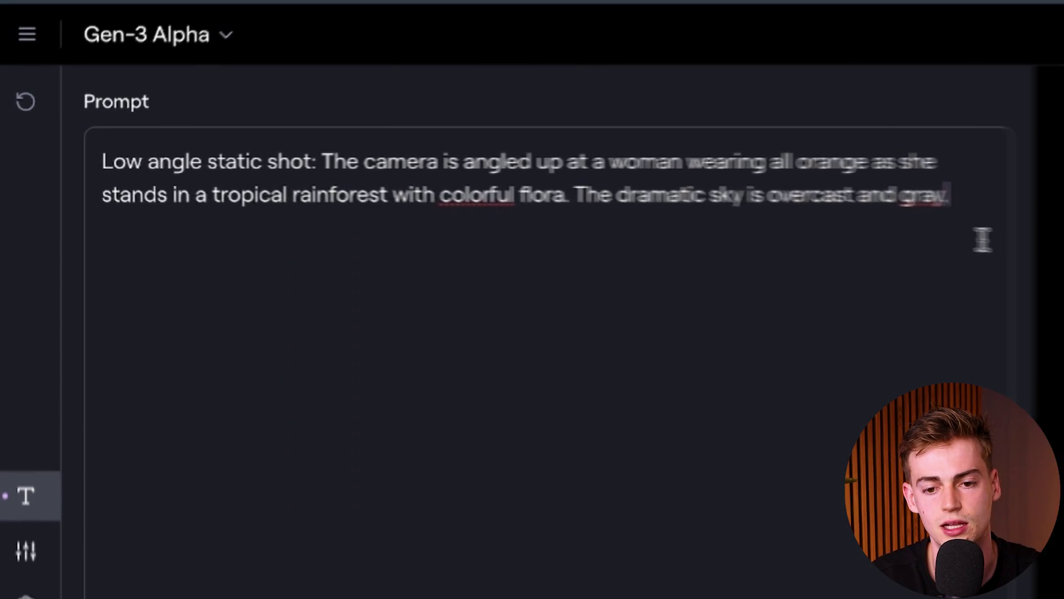
# Replace the rainforest prompt with the hyperspeed FPV waterfall prompt and set the duration to 10 seconds.
pyautogui.moveTo(487, 202); pyautogui.dragTo(88, 135)
pyautogui.press('BackSpace')
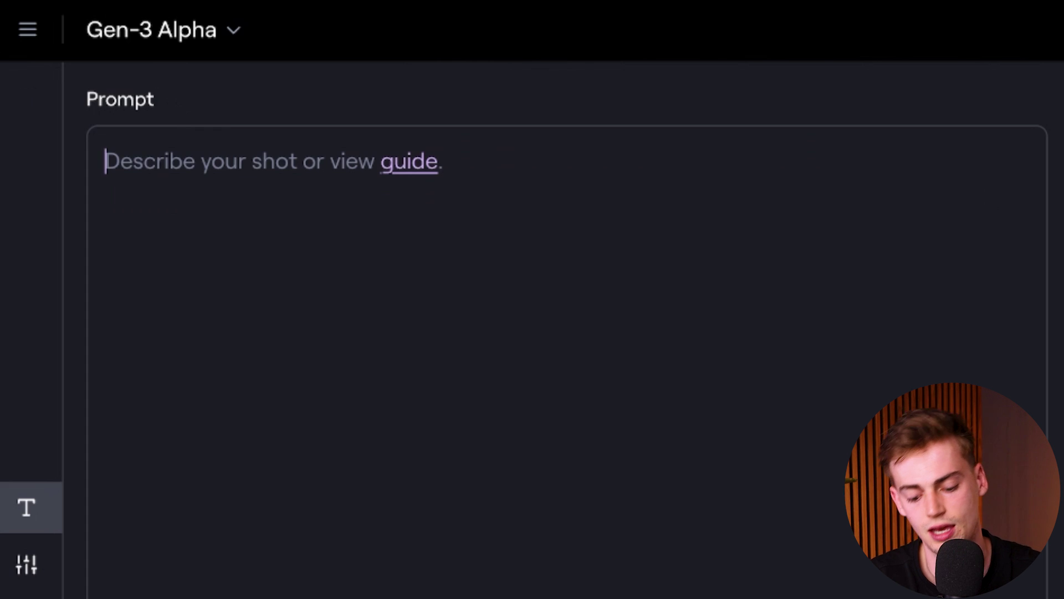
pyautogui.write('Continuous hyperspeed FPV footage: The camera seamlessly flies through a waterfall into the dreamy clouds')
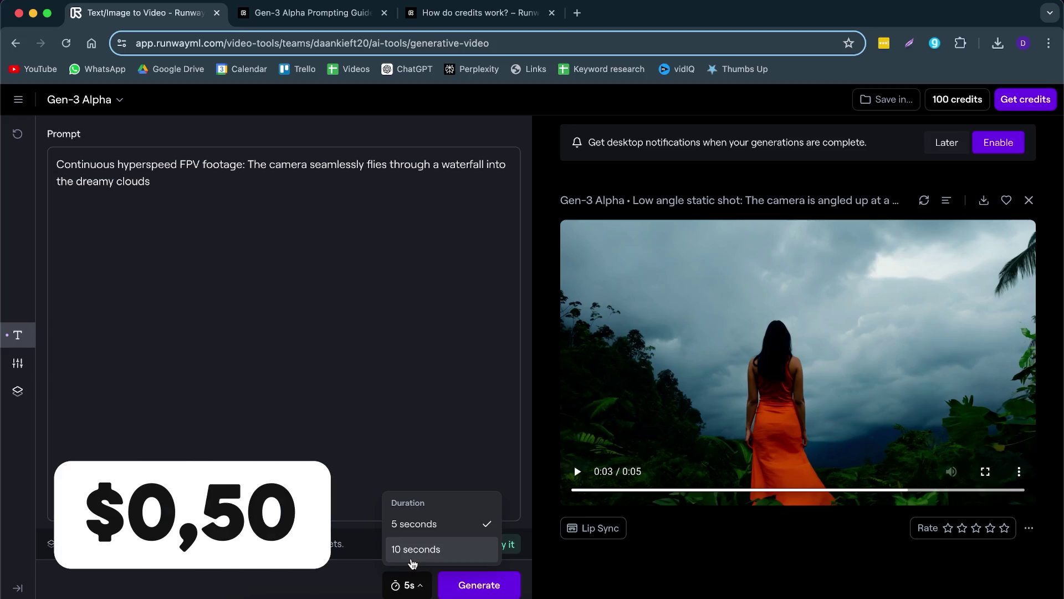
pyautogui.click(415, 549)
# Generate the 10-second hyperspeed FPV waterfall clip.
pyautogui.click(473, 581)
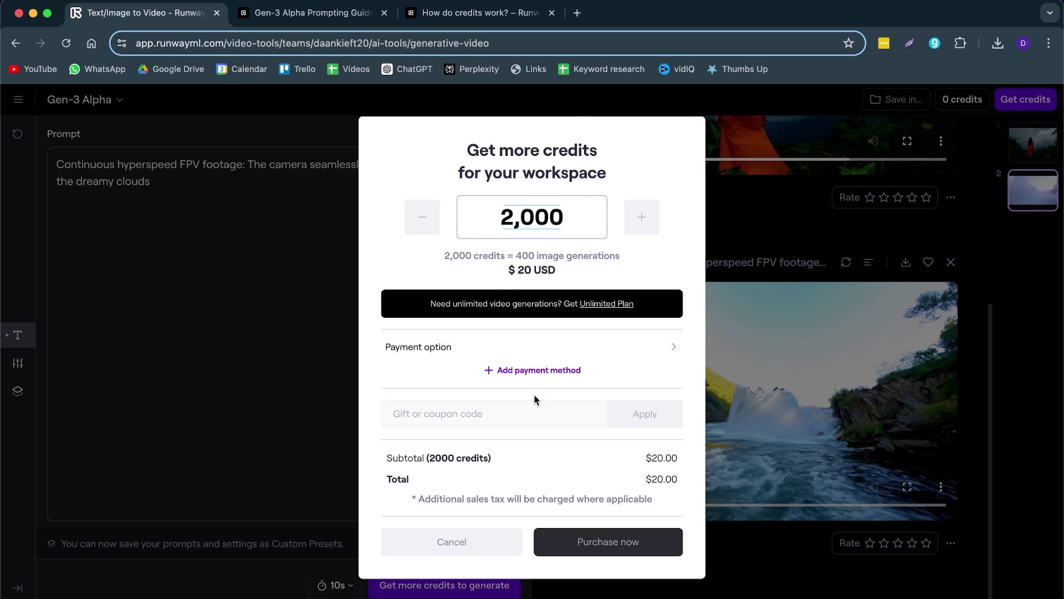
# Add a payment method to buy the 2,000 credits.
pyautogui.click(528, 372)
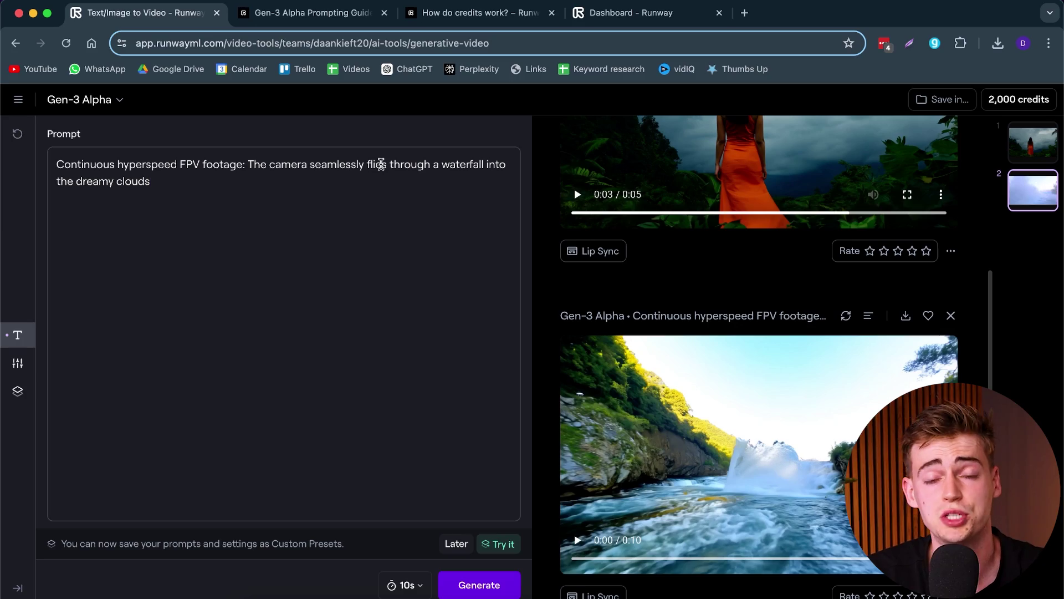
# Scroll through the Gen-3 Alpha Prompting Guide, then dock the Runway Prompt Pro ChatGPT window among its tabs.
pyautogui.click(302, 5)
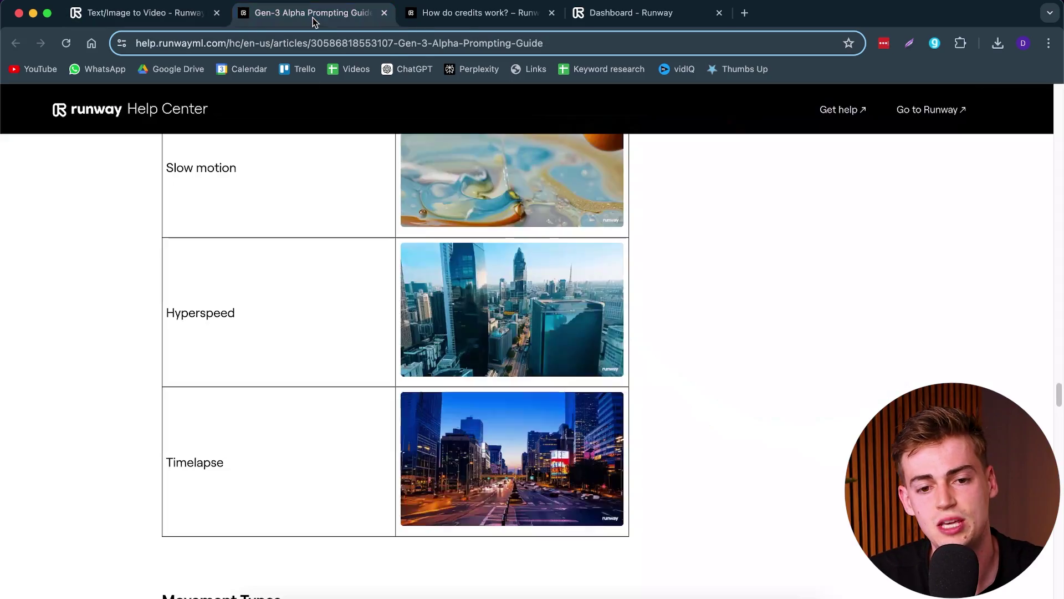
pyautogui.scroll(-10, 356, 351)
pyautogui.scroll(-4, 375, 367)
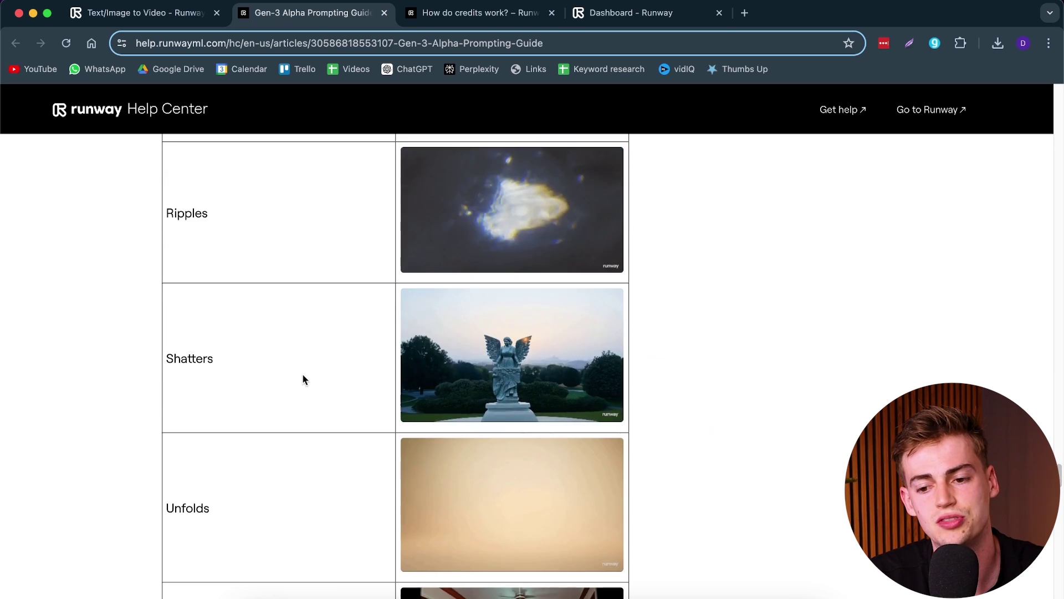
pyautogui.scroll(20, 302, 376)
pyautogui.scroll(5, 302, 381)
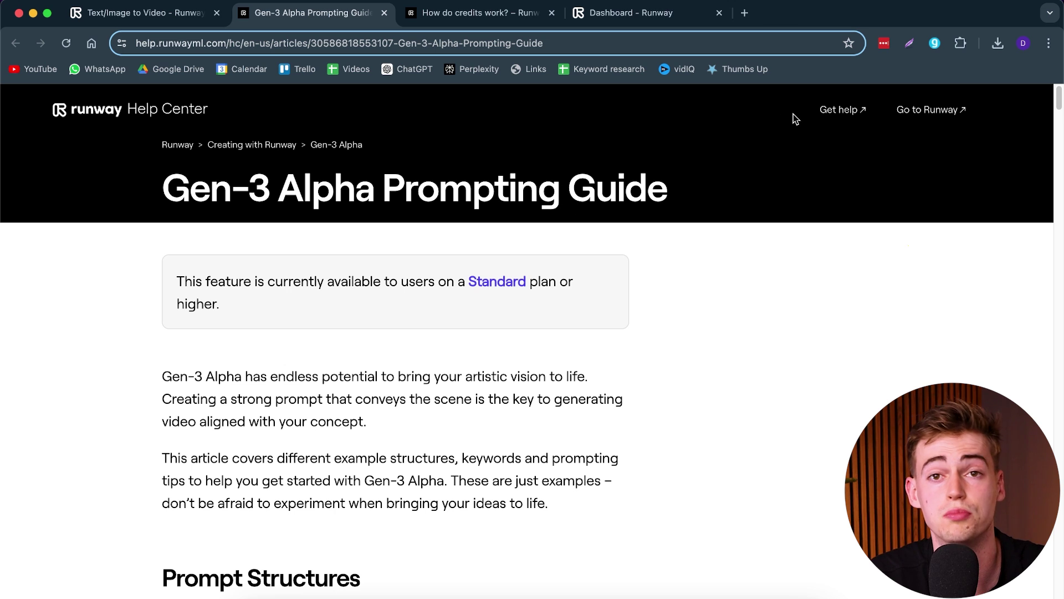
pyautogui.moveTo(1063, 11); pyautogui.dragTo(532, 26)
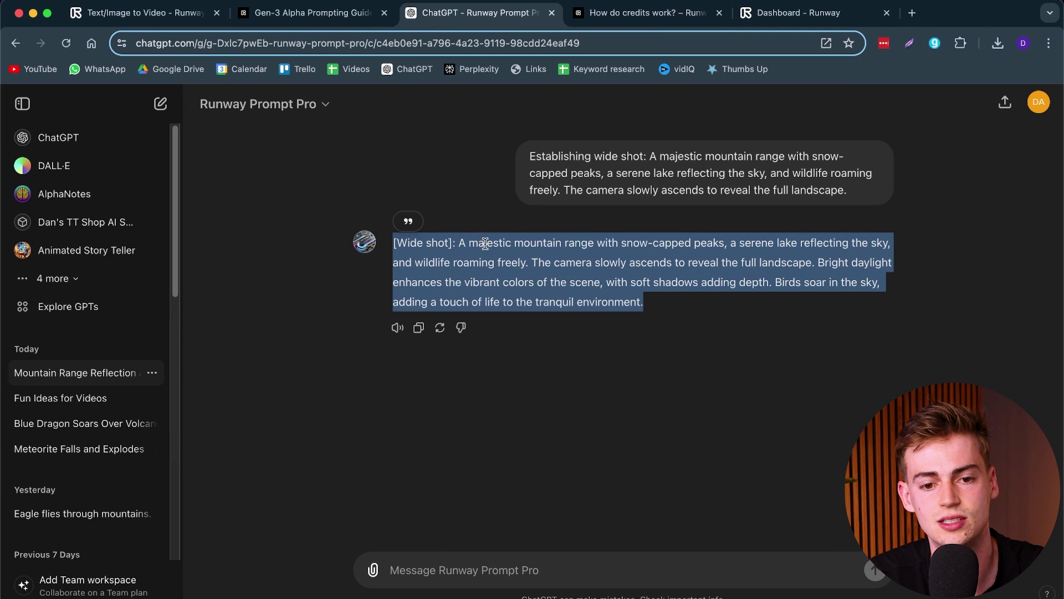
# Open Edit GPT for Runway Prompt Pro and scroll through its Configure instructions and knowledge file.
pyautogui.click(215, 168)
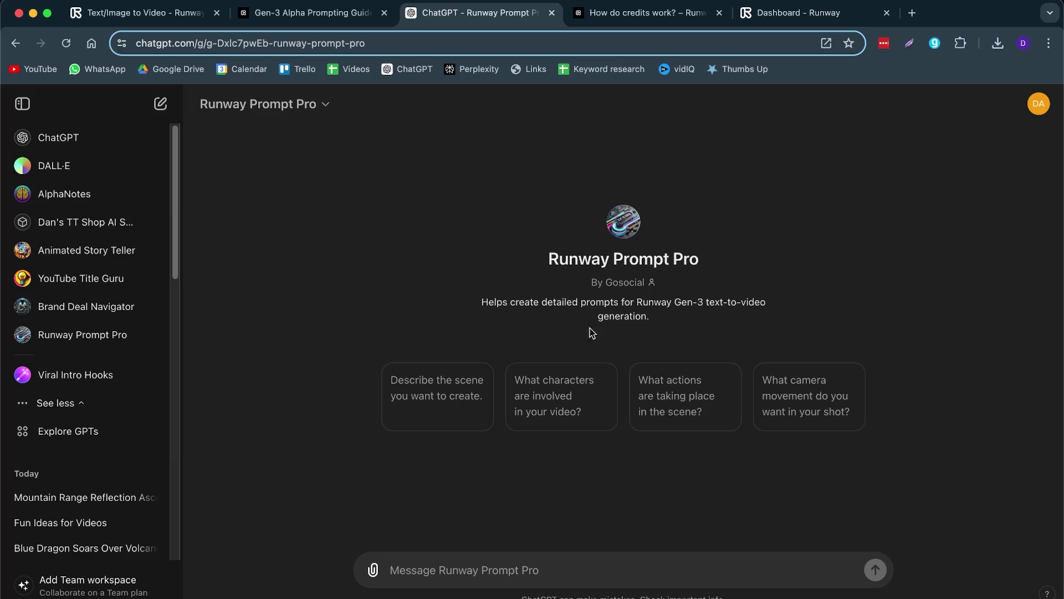
pyautogui.click(296, 104)
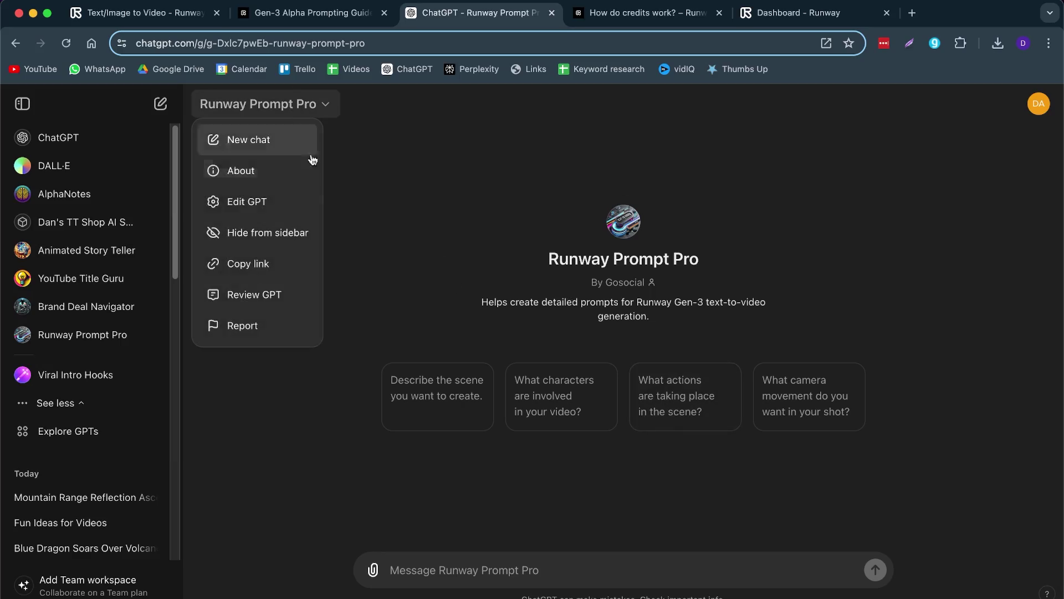
pyautogui.click(292, 204)
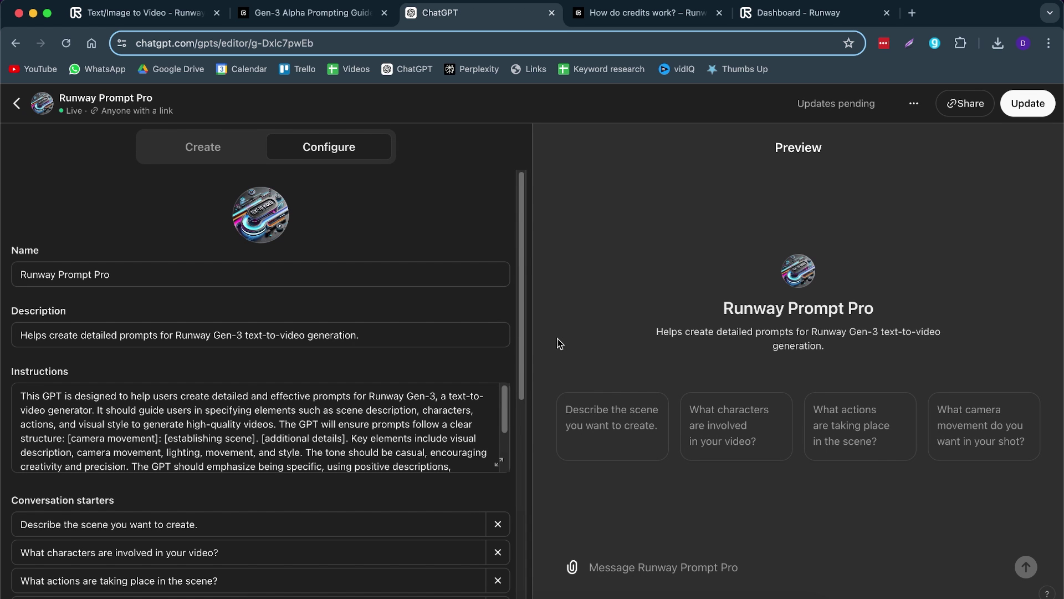
pyautogui.scroll(-10, 330, 352)
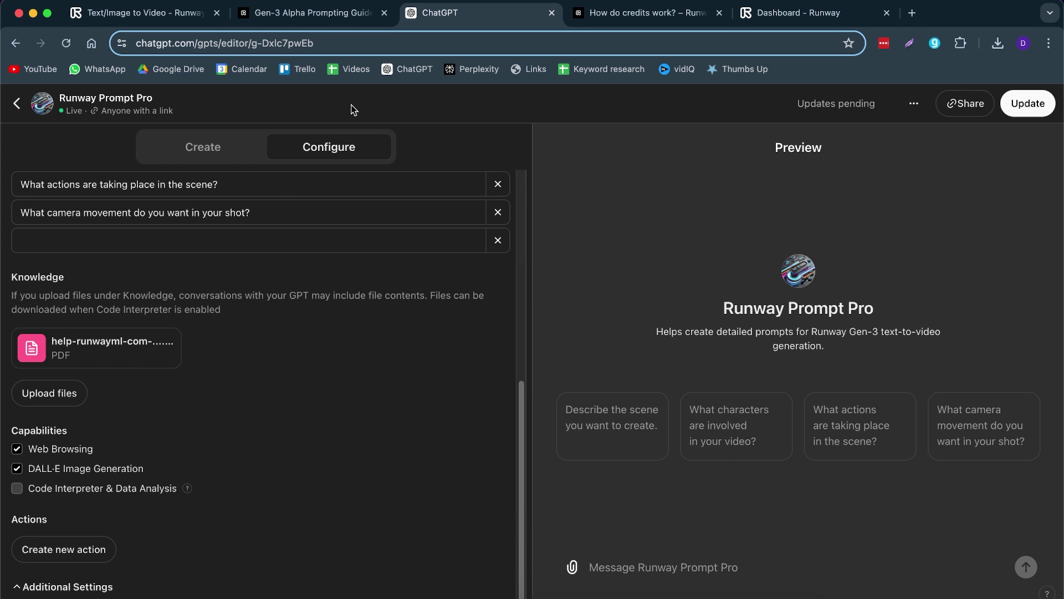
# Glance at the prompting guide, then leave the GPT editor for a fresh Runway Prompt Pro chat.
pyautogui.click(306, 14)
pyautogui.click(465, 14)
pyautogui.scroll(5, 210, 186)
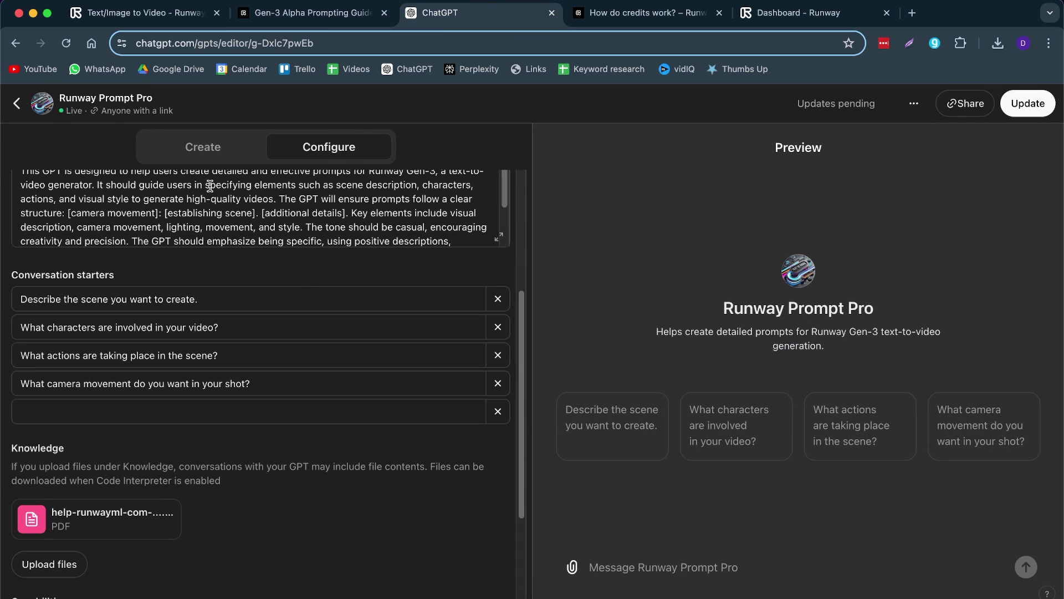
pyautogui.click(17, 105)
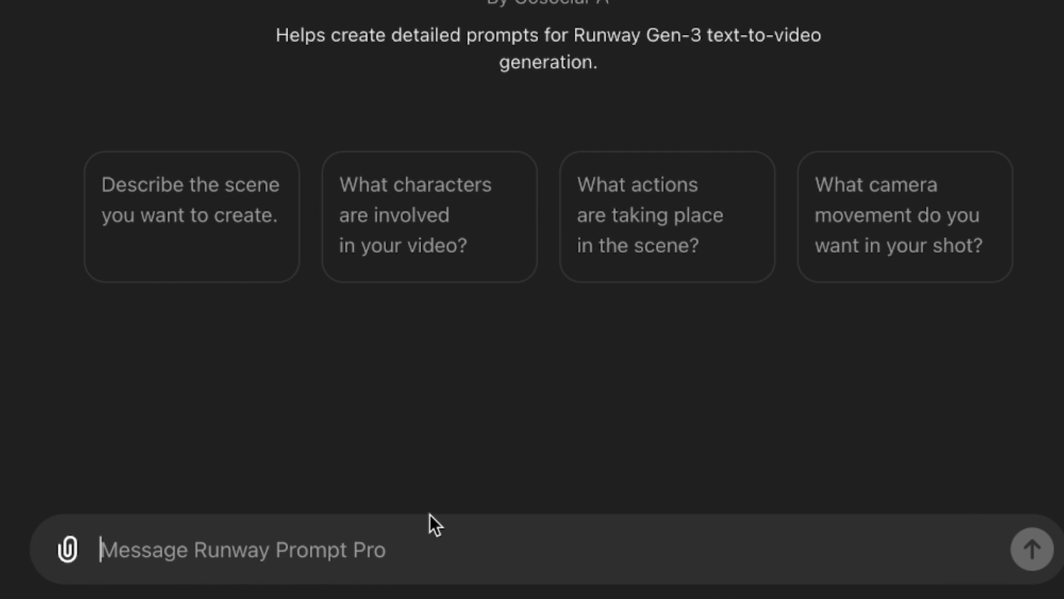
# Send 'a man with curly hair standing on the beach close up shot and he smiles' to Runway Prompt Pro.
pyautogui.write('a man with curly')
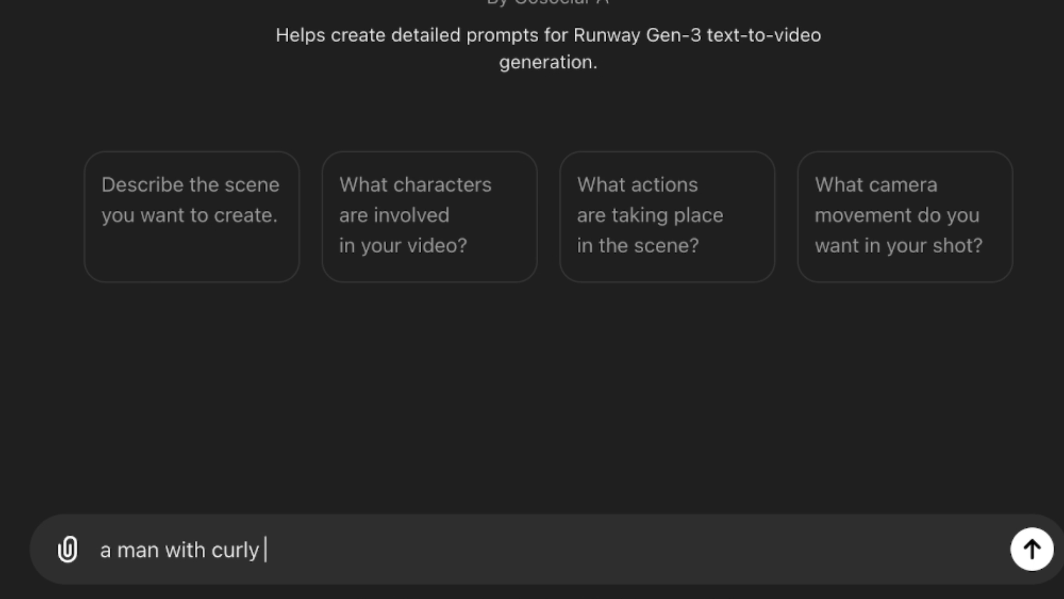
pyautogui.write(' hair standing o')
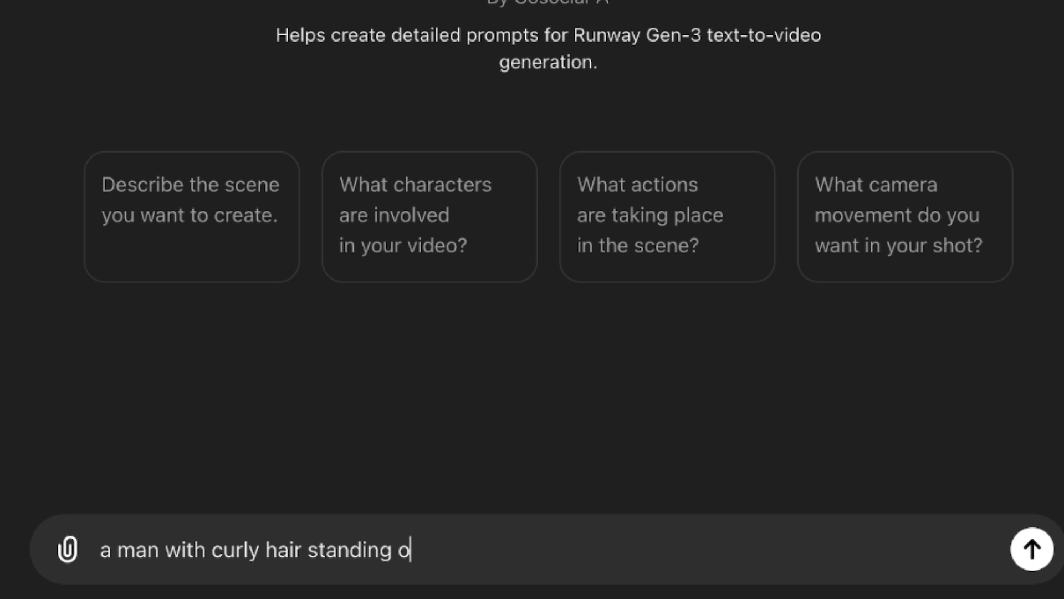
pyautogui.write('n the beach close up shot and he smile')
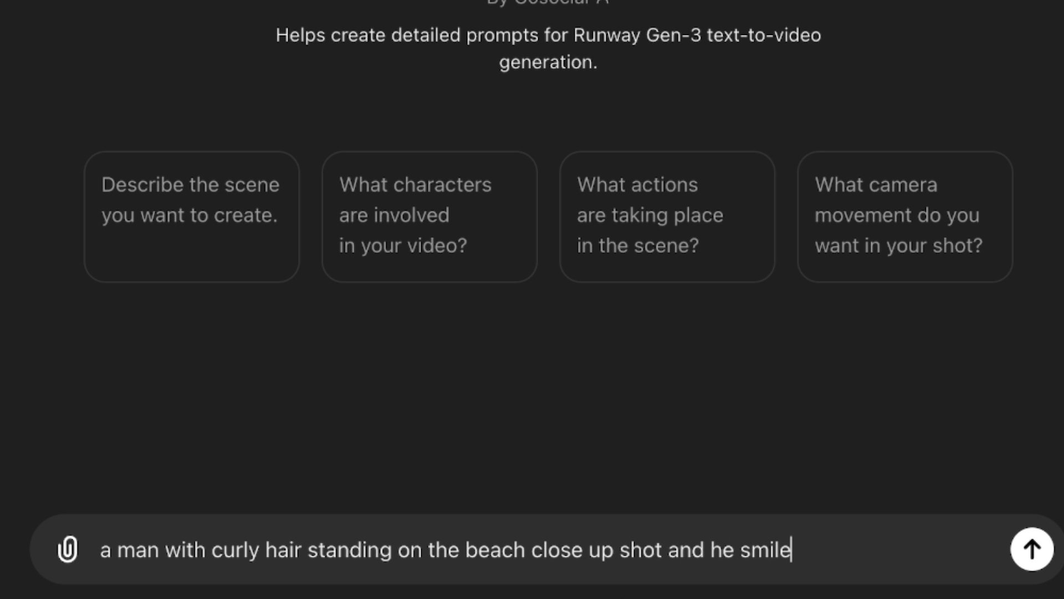
pyautogui.write('s')
pyautogui.press('Return')
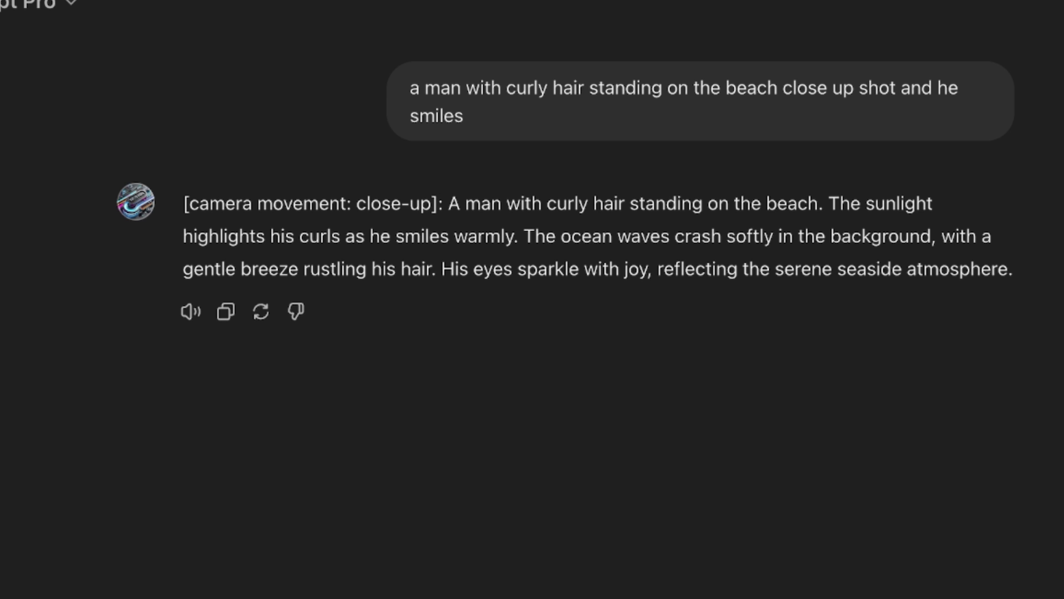
# Replace Runway's prompt with ChatGPT's curly-haired beach close-up prompt and generate the 10-second video.
pyautogui.moveTo(1034, 286); pyautogui.dragTo(183, 203)
pyautogui.press('super+c')
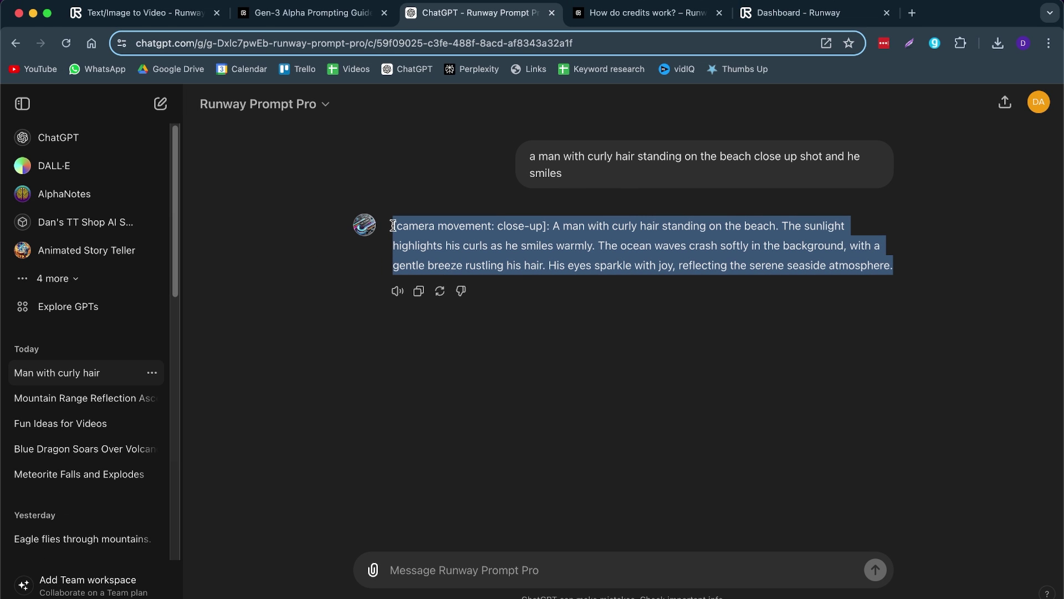
pyautogui.click(166, 13)
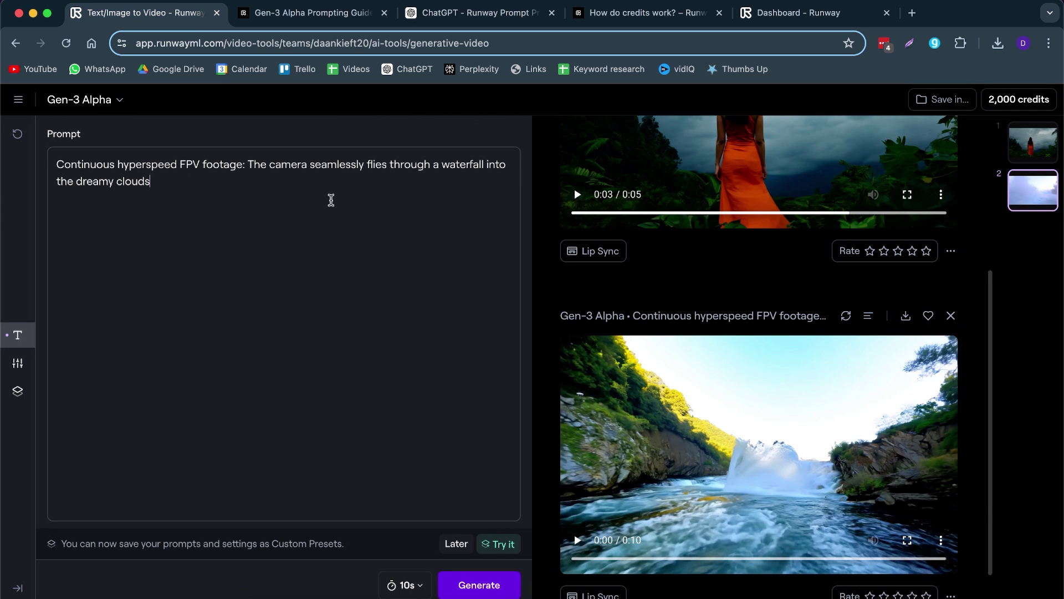
pyautogui.press('super+a')
pyautogui.press('super+v')
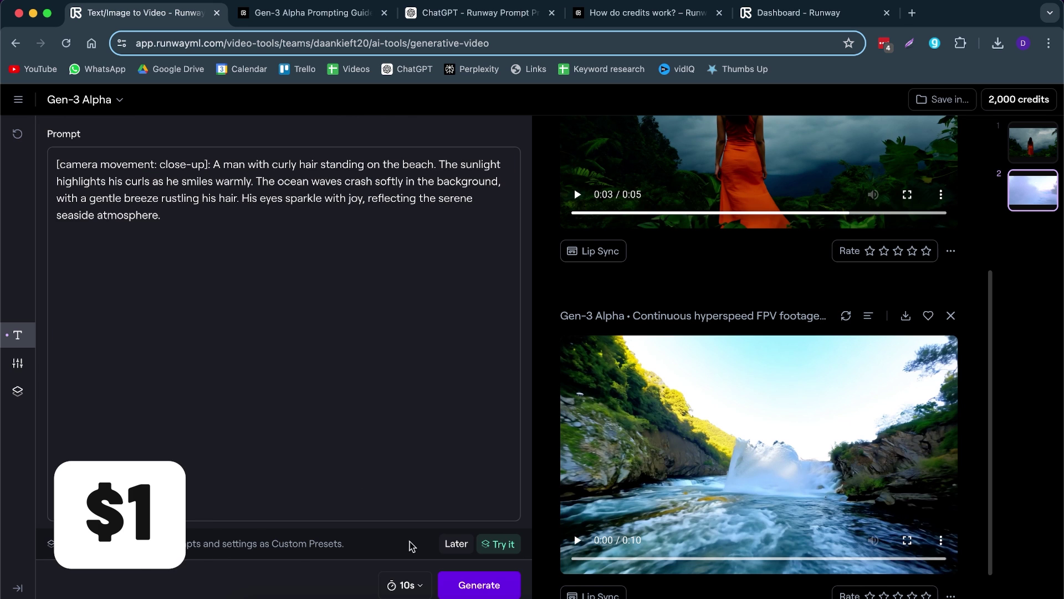
pyautogui.click(479, 585)
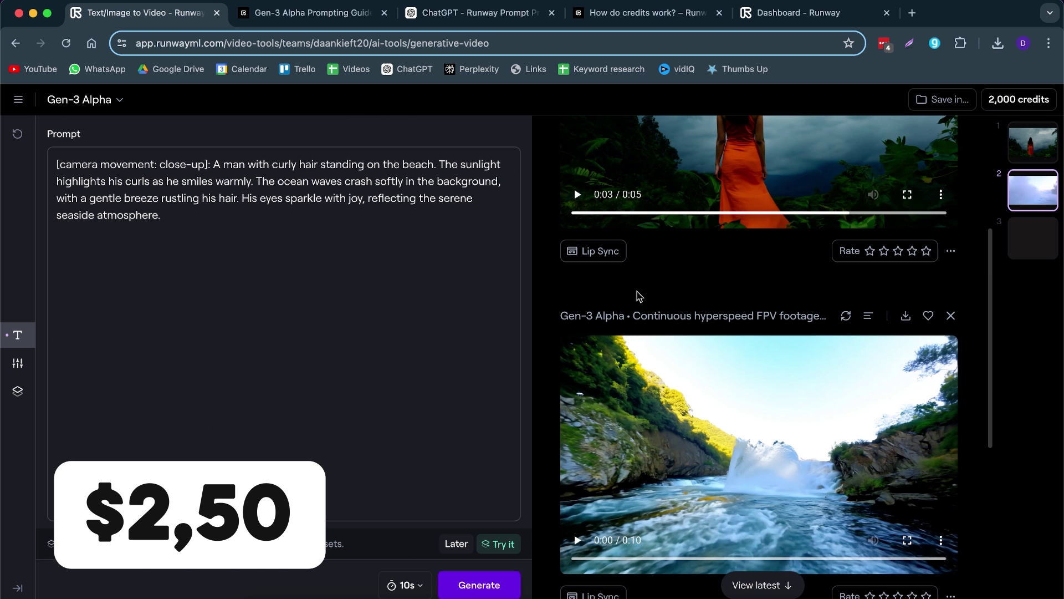
pyautogui.scroll(-6, 639, 296)
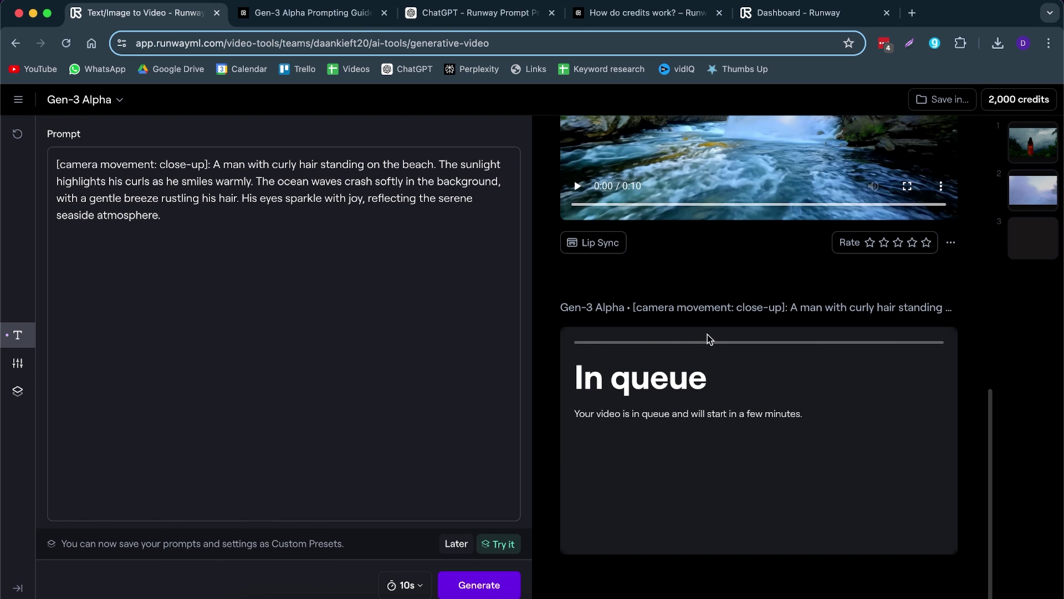